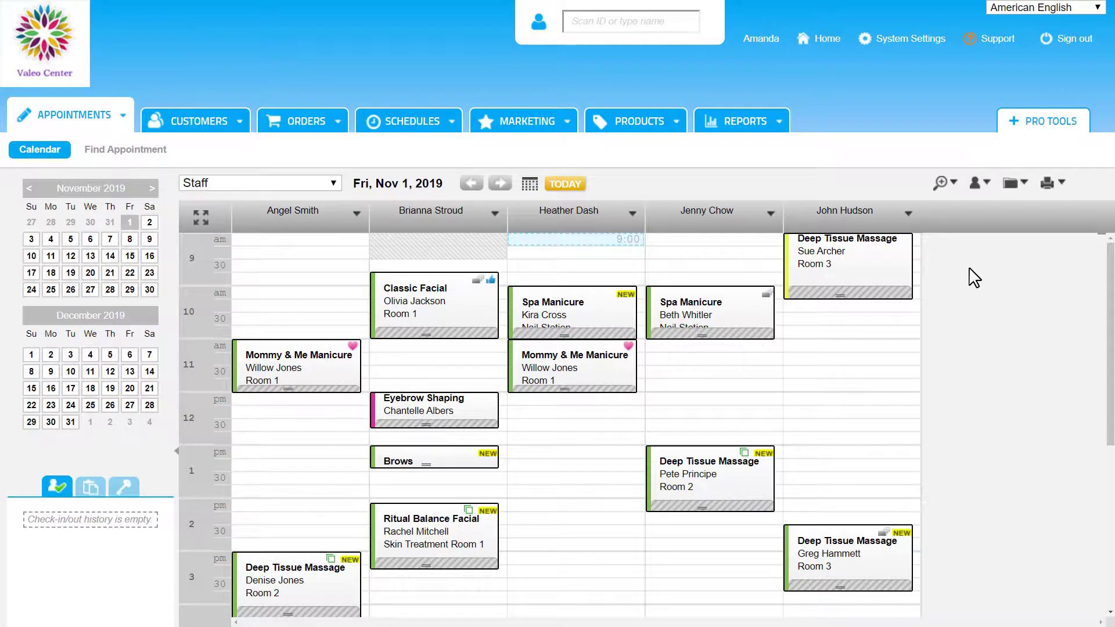
Step: Confirm the 9 am Deep Tissue Massage in Room 3, then show today, Tue Oct 29, 2019
{"action": "right_click", "coordinate": [889, 263]}
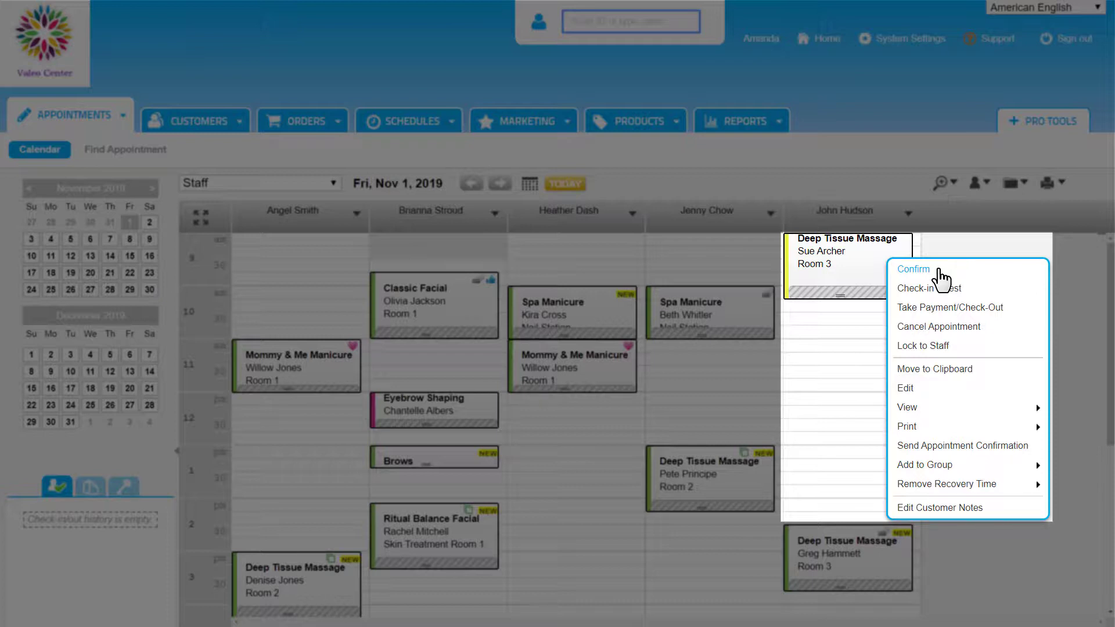
{"action": "left_click", "coordinate": [939, 271]}
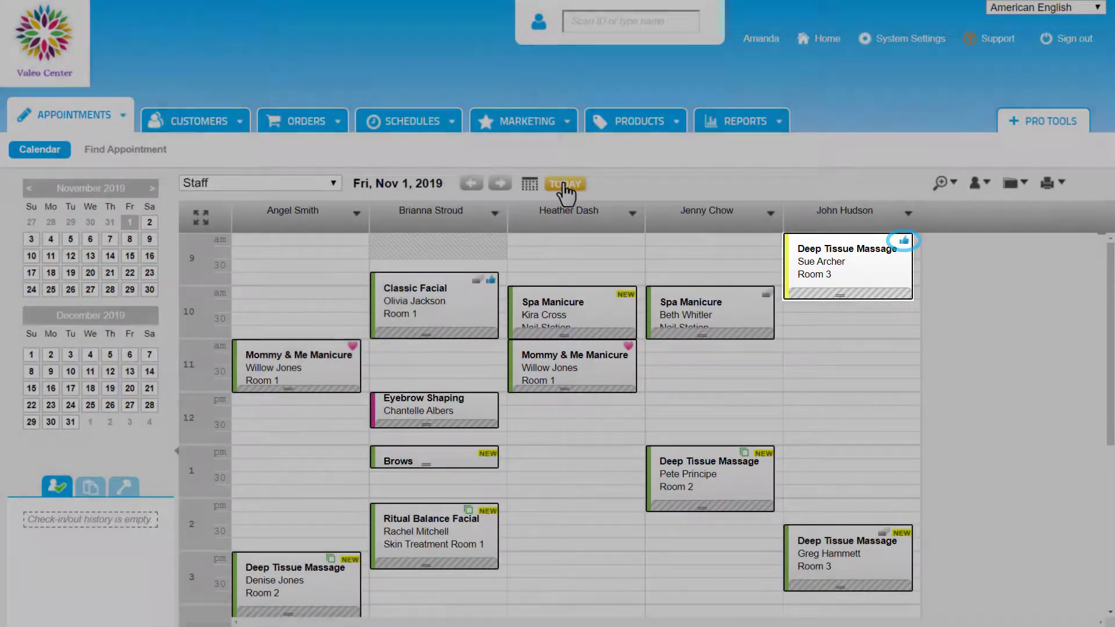
{"action": "left_click", "coordinate": [563, 186]}
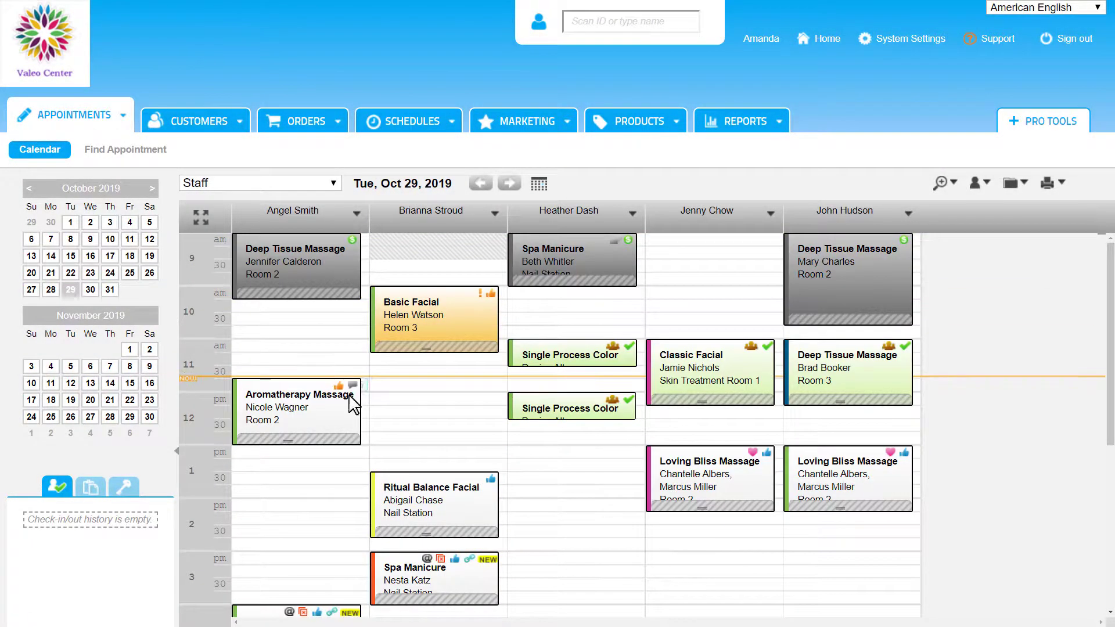
Step: Check in the guest for the noon Aromatherapy Massage in Room 2
{"action": "right_click", "coordinate": [347, 411]}
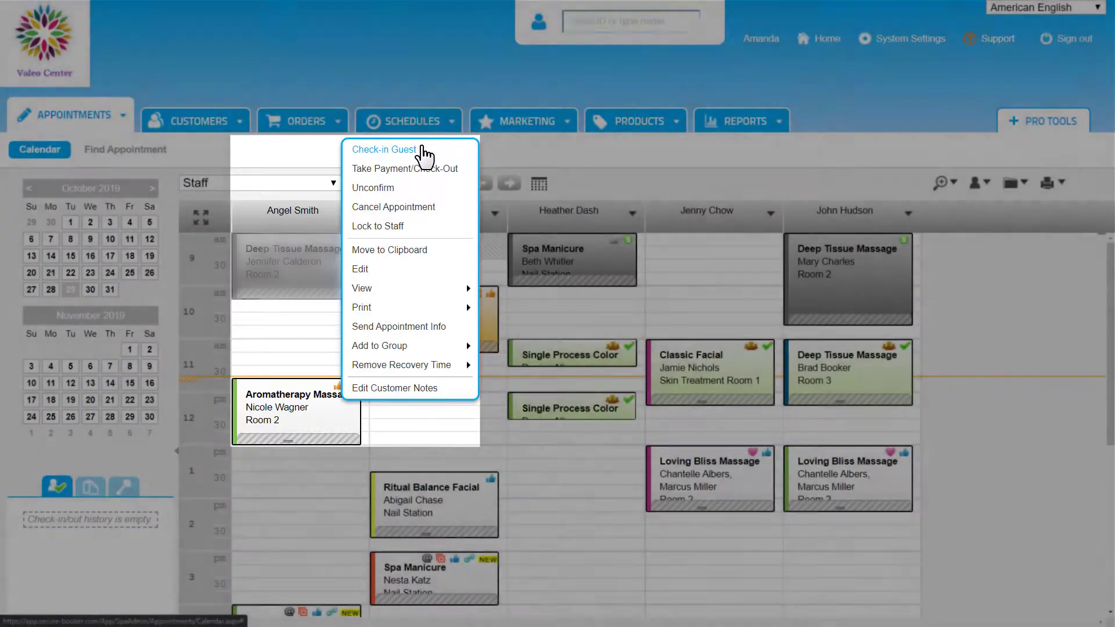
{"action": "left_click", "coordinate": [422, 151]}
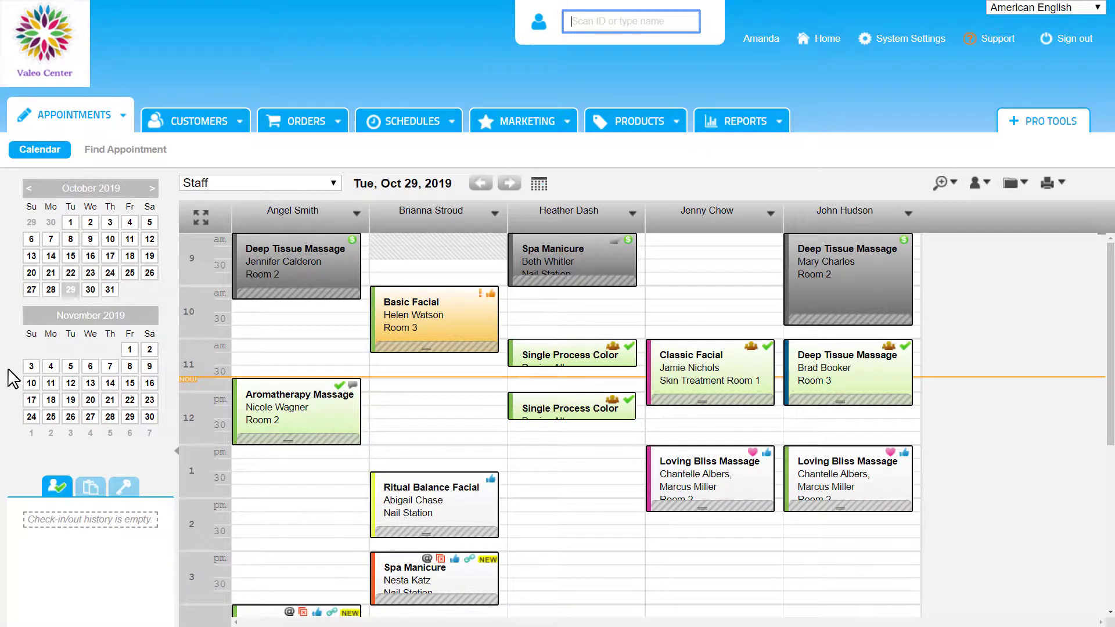
{"action": "left_click", "coordinate": [130, 350]}
{"action": "right_click", "coordinate": [896, 259]}
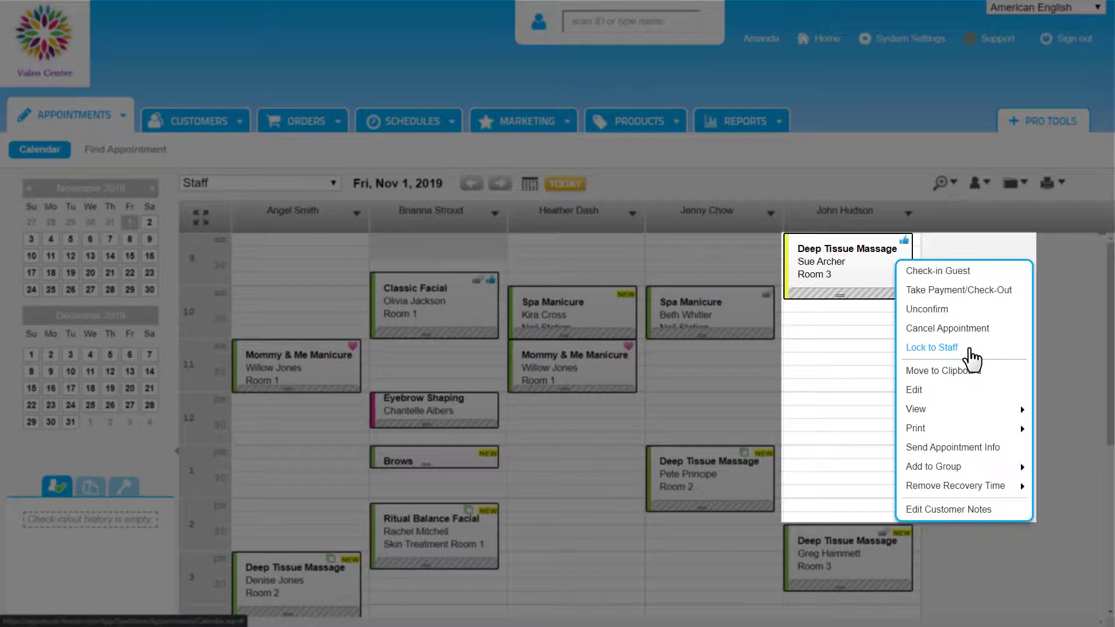
{"action": "left_click", "coordinate": [970, 351]}
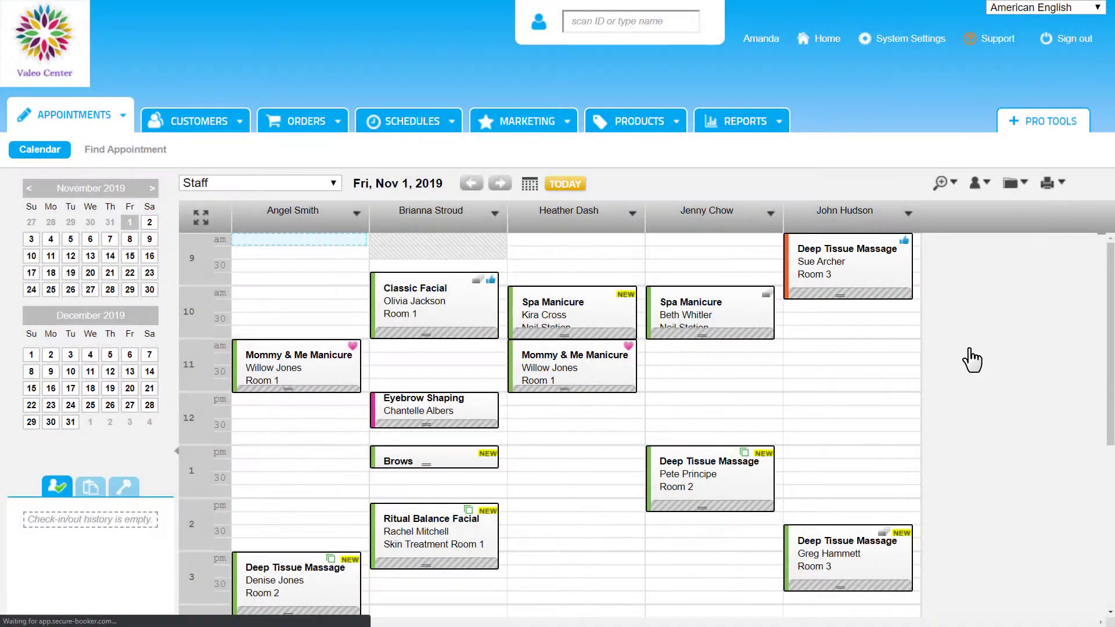
{"action": "left_click_drag", "start_coordinate": [797, 270], "coordinate": [901, 266]}
{"action": "right_click", "coordinate": [890, 256]}
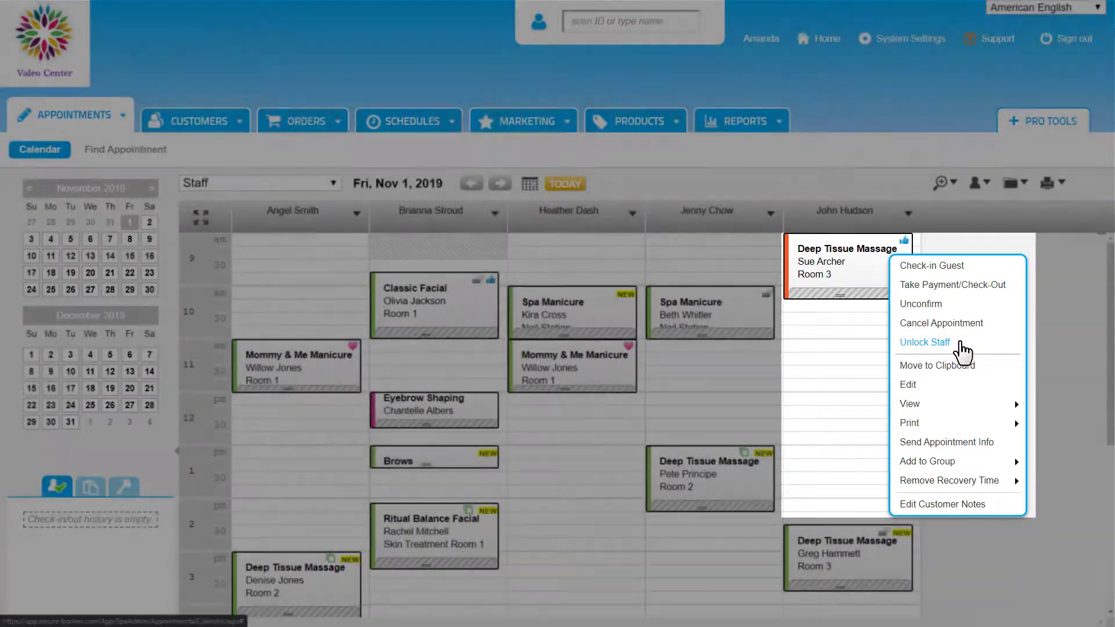
{"action": "left_click", "coordinate": [958, 343]}
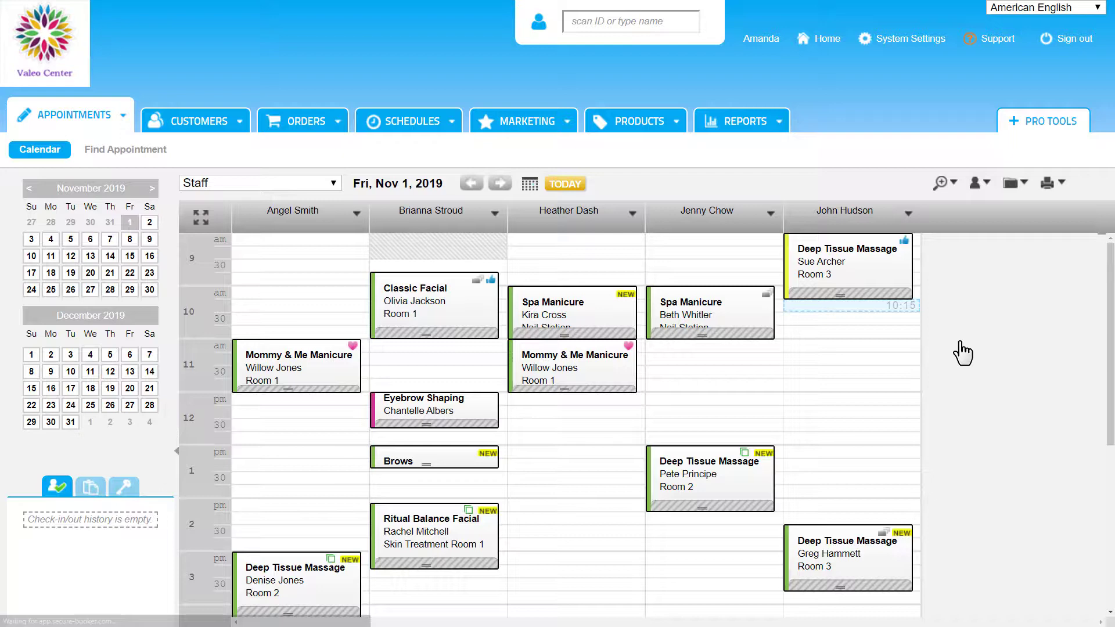
Step: View the 9 am Deep Tissue Massage's details and Appointment History, then go back to the calendar
{"action": "right_click", "coordinate": [908, 286]}
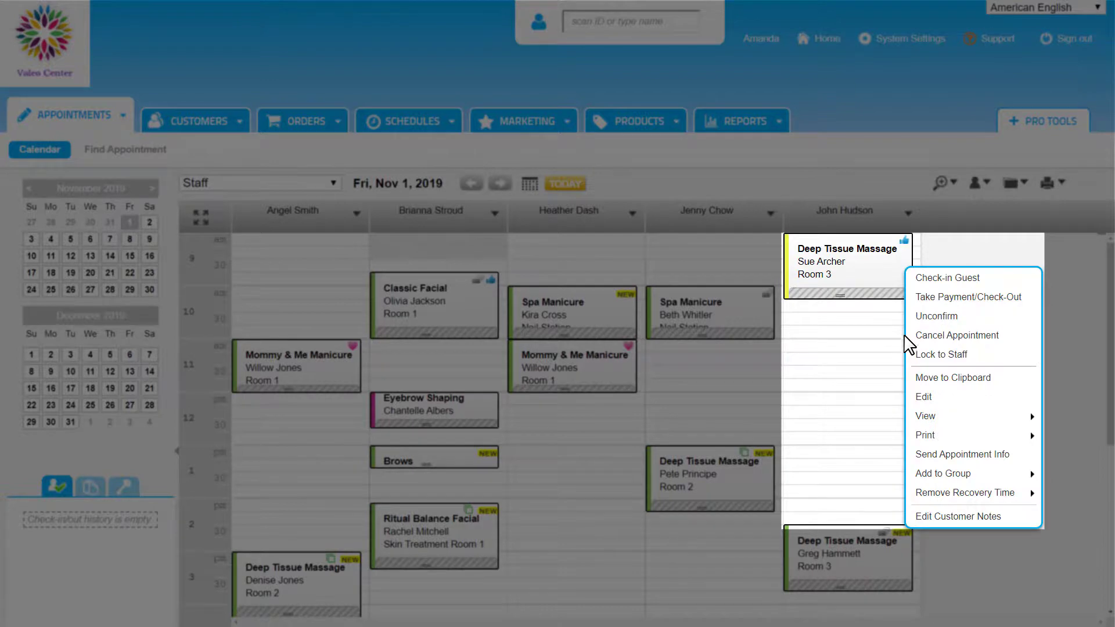
{"action": "mouse_move", "coordinate": [911, 423]}
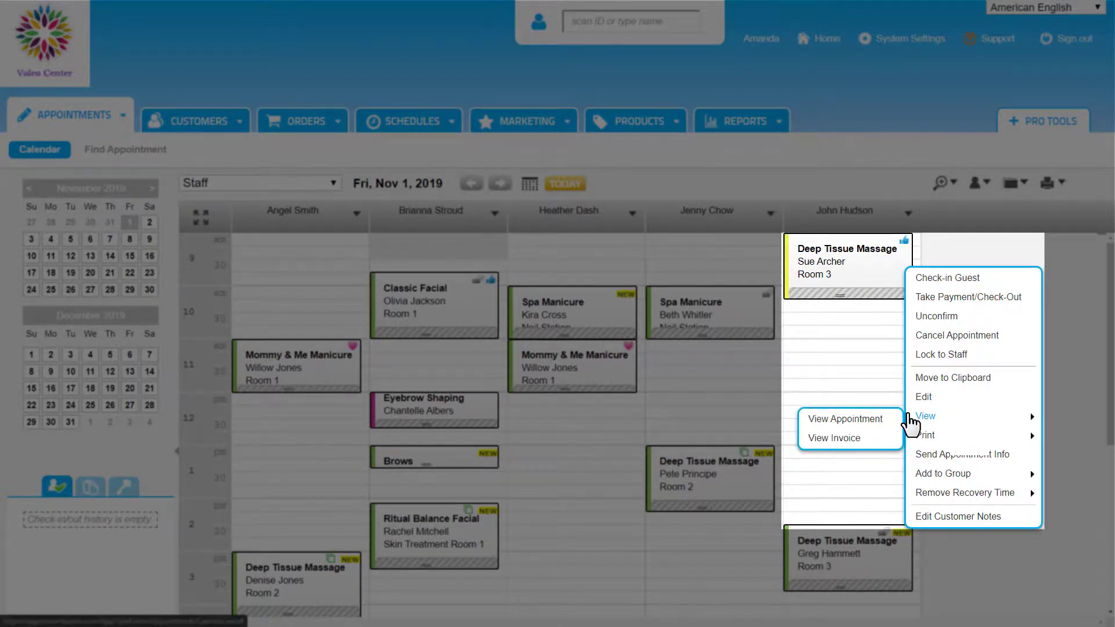
{"action": "left_click", "coordinate": [845, 419]}
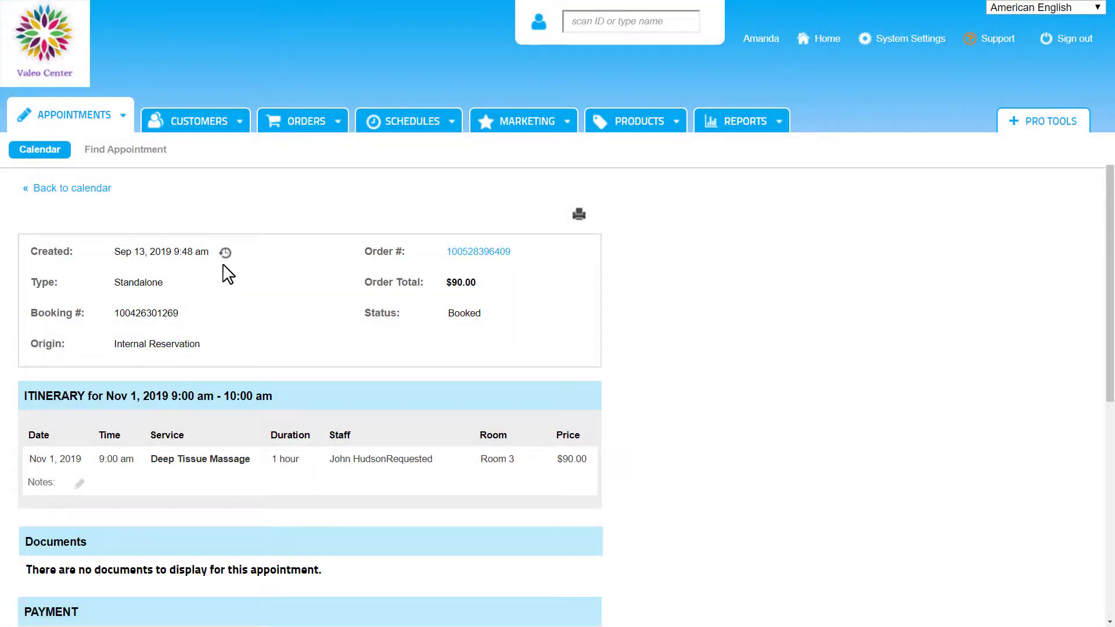
{"action": "left_click", "coordinate": [225, 252]}
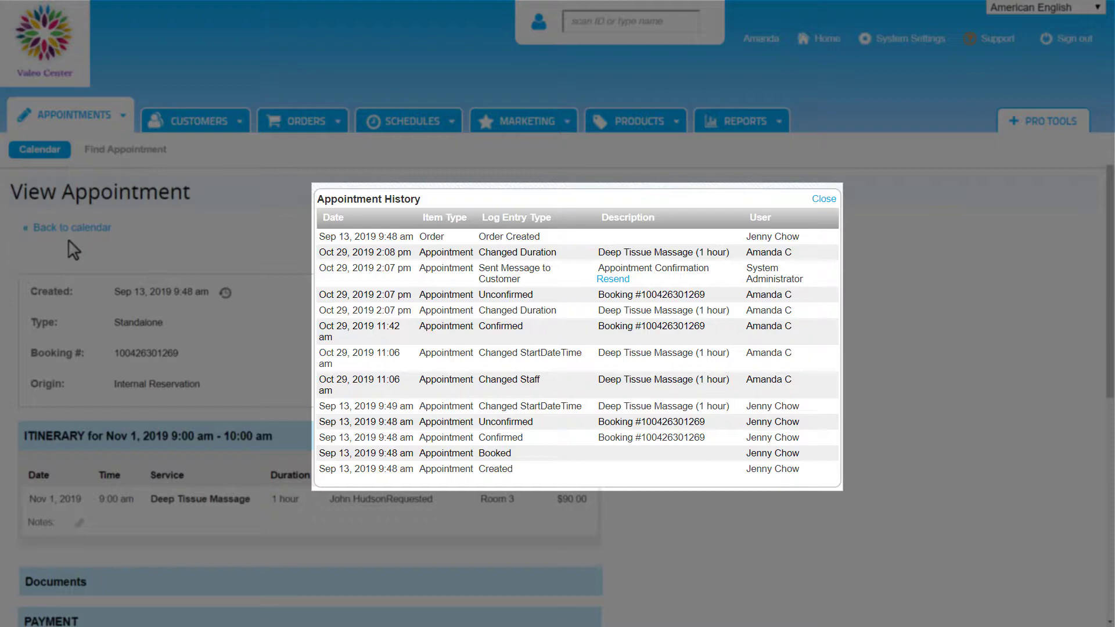
{"action": "left_click", "coordinate": [68, 240]}
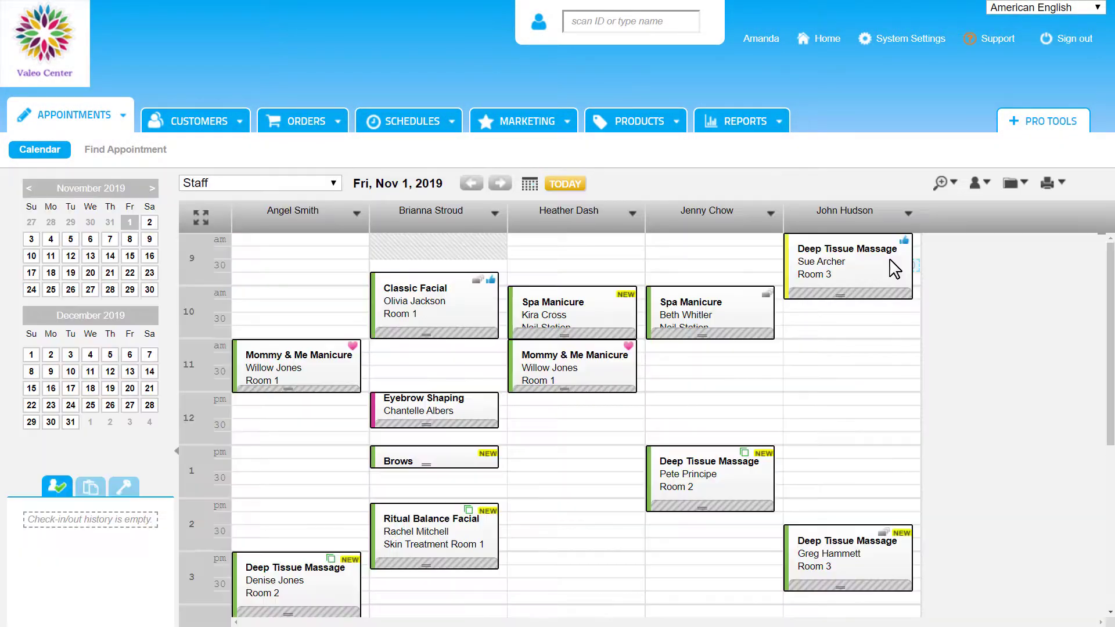
Step: Remove the tech recovery time from the Nov 1 9 am Deep Tissue Massage
{"action": "right_click", "coordinate": [891, 267]}
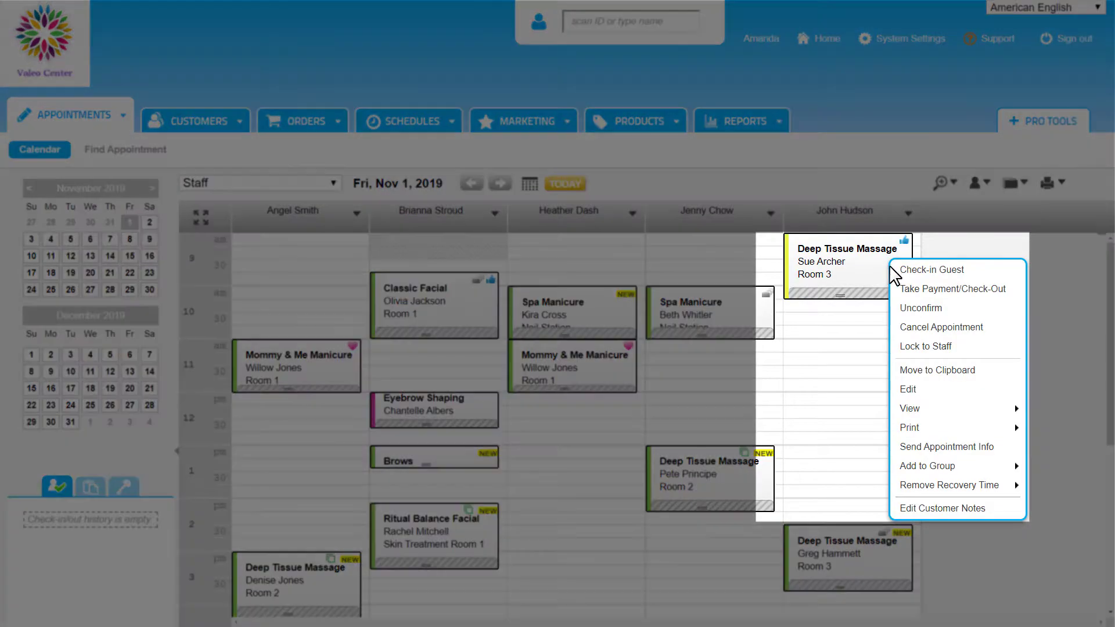
{"action": "mouse_move", "coordinate": [895, 430]}
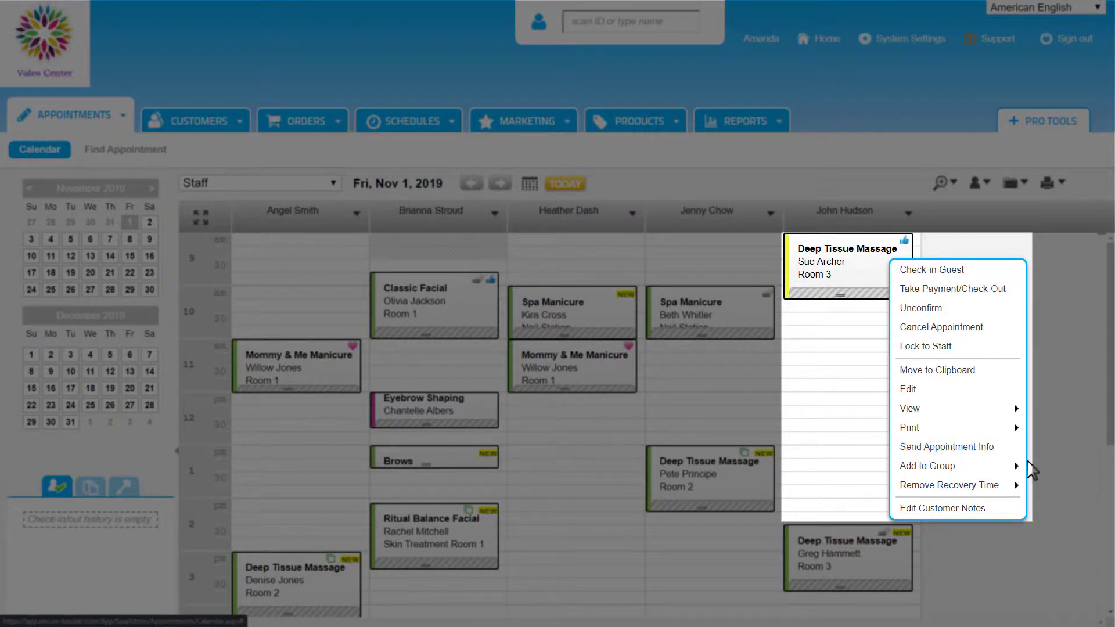
{"action": "mouse_move", "coordinate": [1022, 491]}
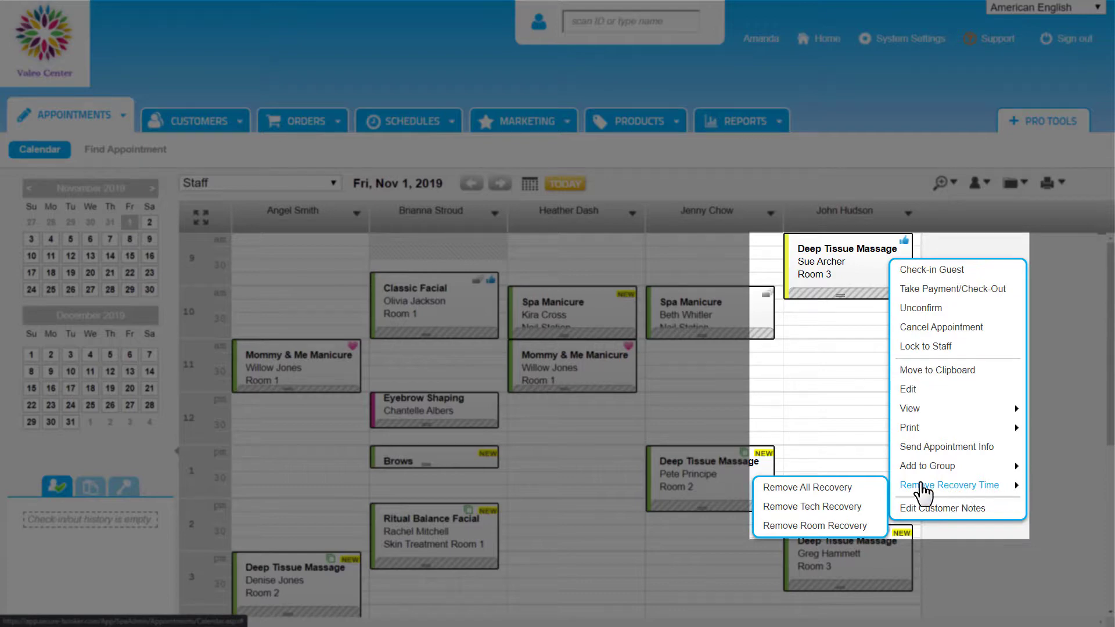
{"action": "left_click", "coordinate": [875, 508]}
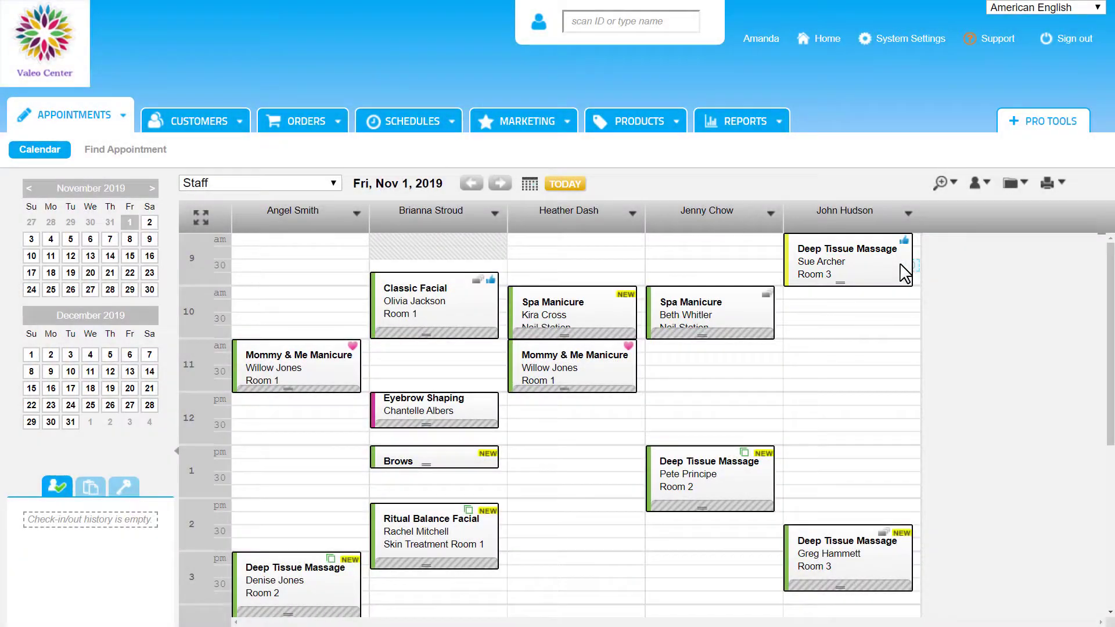
Step: Open Edit Customer Notes for the 9 am Deep Tissue Massage's customer
{"action": "right_click", "coordinate": [900, 270]}
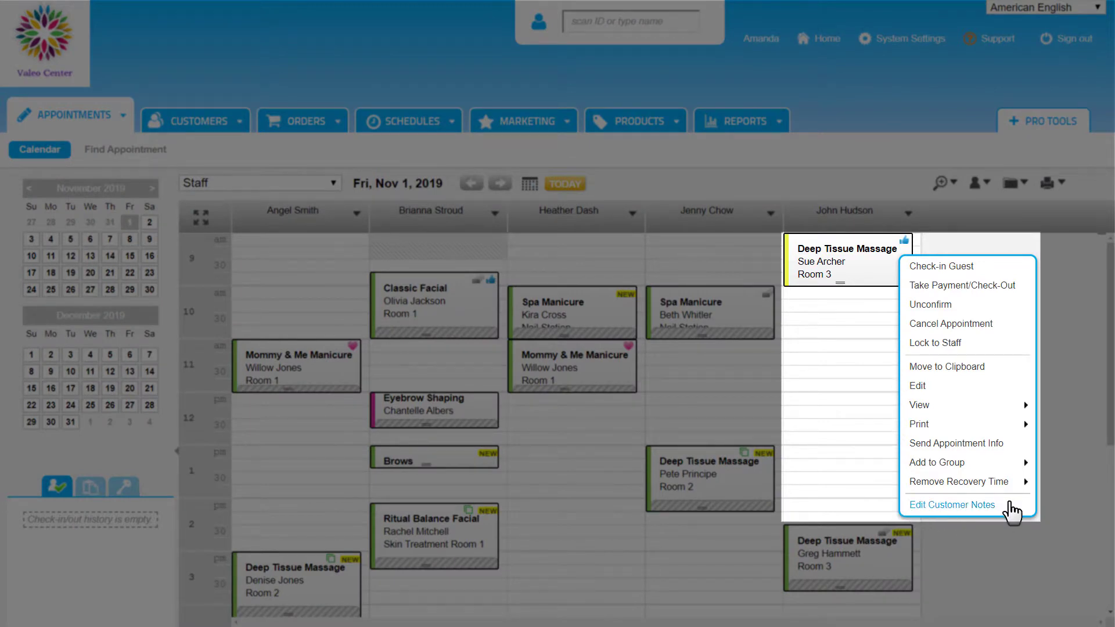
{"action": "left_click", "coordinate": [1013, 505]}
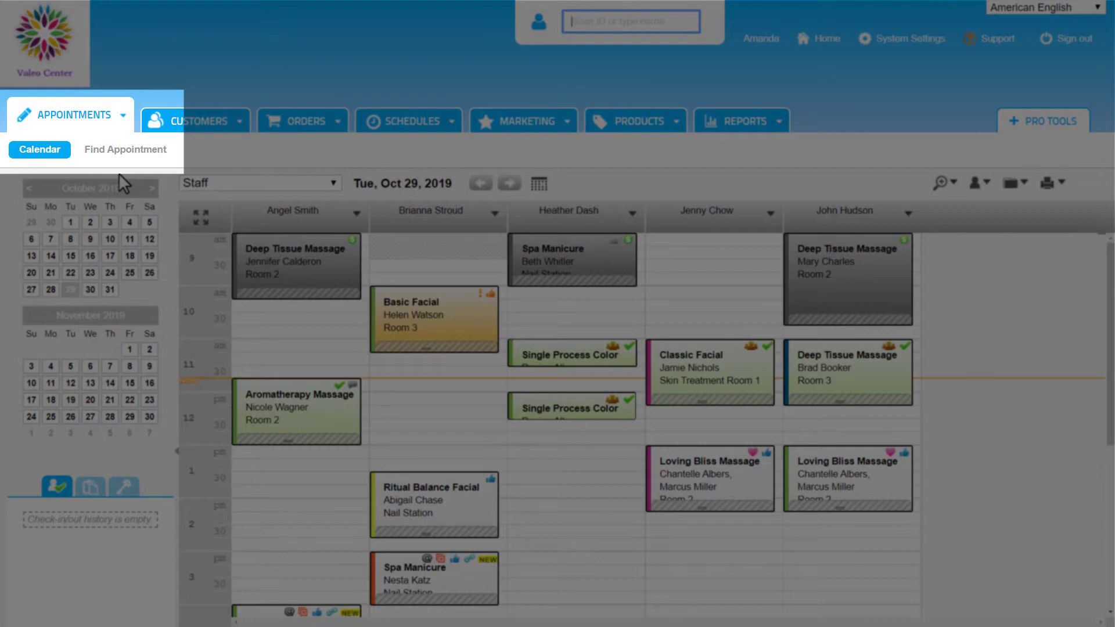
Step: Open Find Appointment and limit the date range to This Month
{"action": "left_click", "coordinate": [123, 172]}
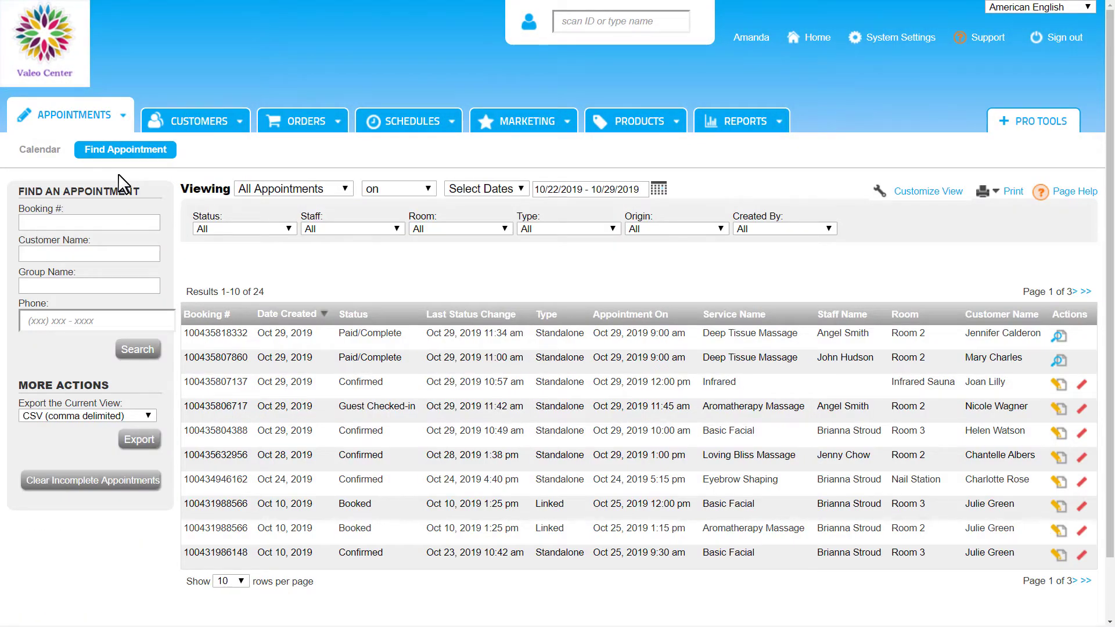
{"action": "left_click", "coordinate": [522, 190]}
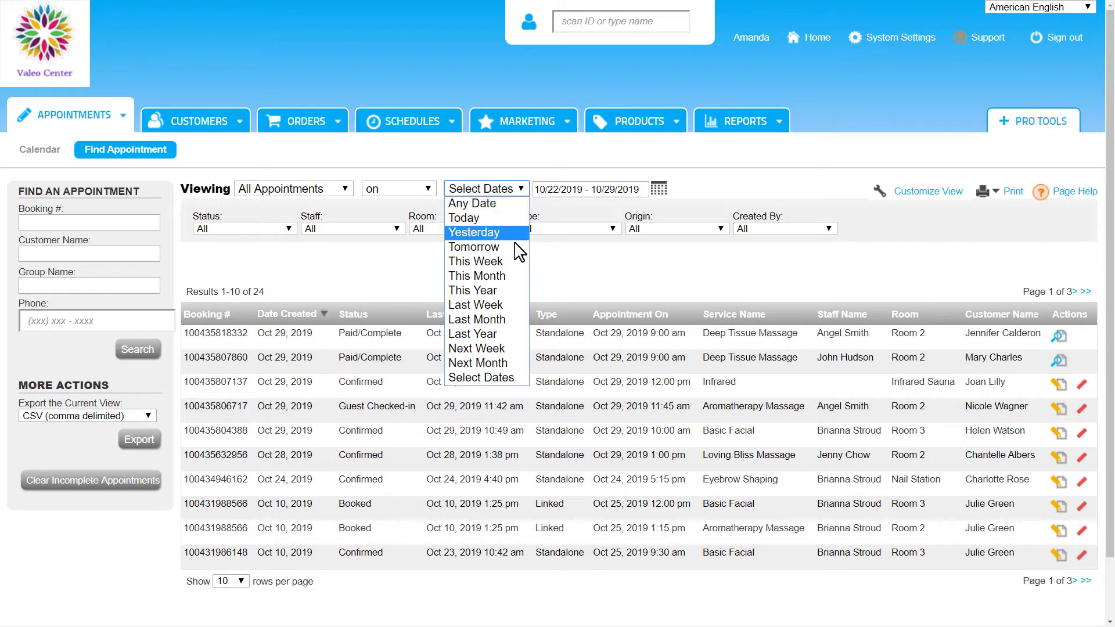
{"action": "left_click", "coordinate": [515, 276]}
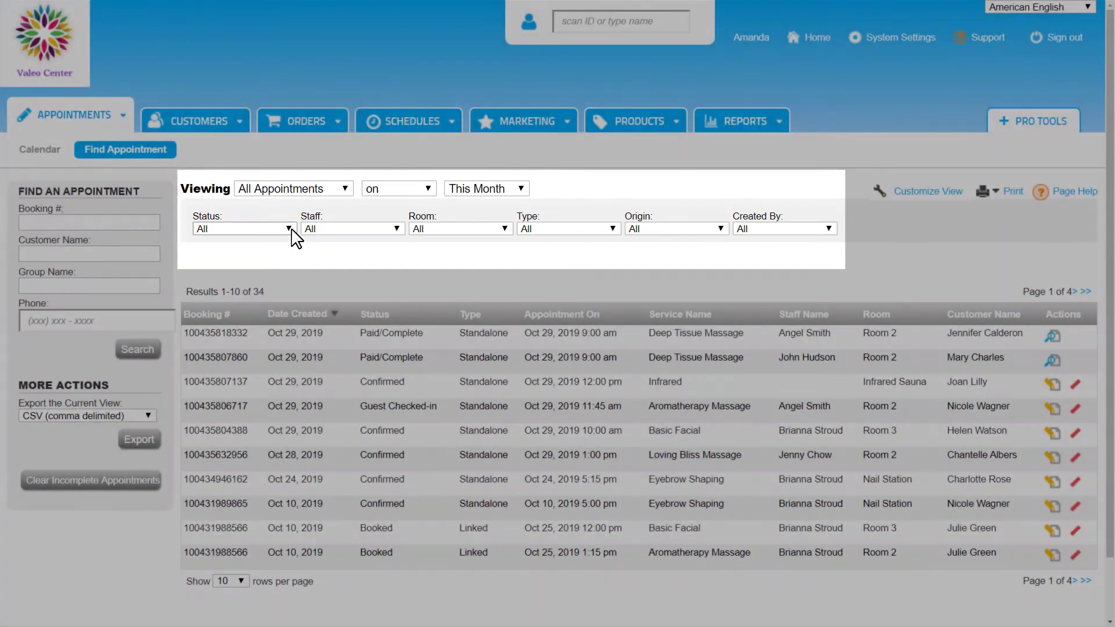
Step: Review the status, staff, room, type and created-by filters, then set Origin to Booked Online
{"action": "left_click", "coordinate": [289, 229]}
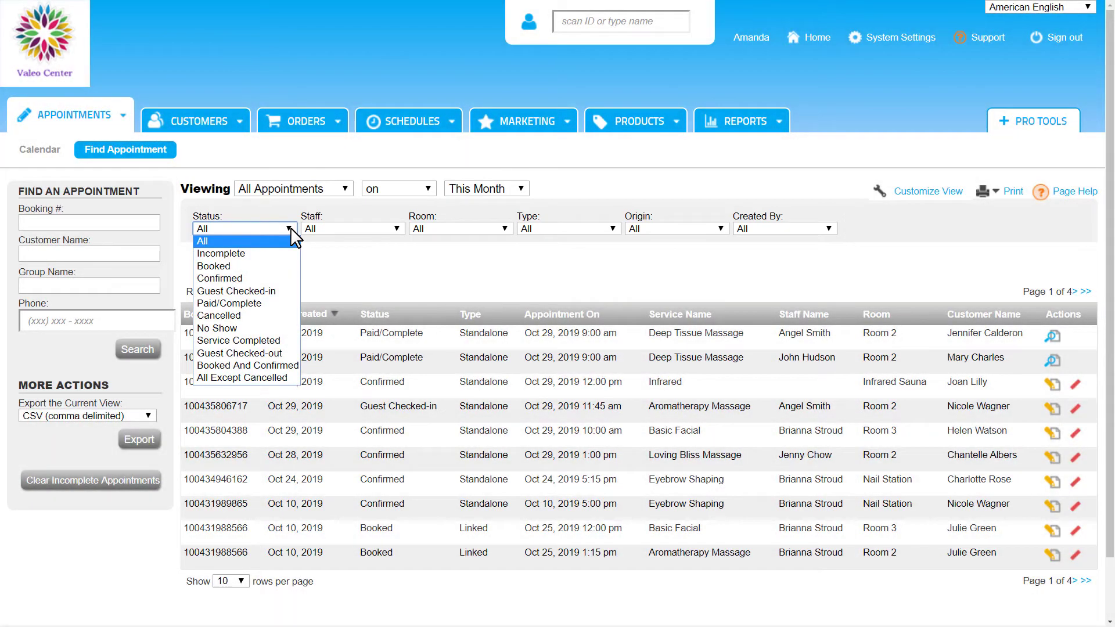
{"action": "left_click", "coordinate": [396, 228]}
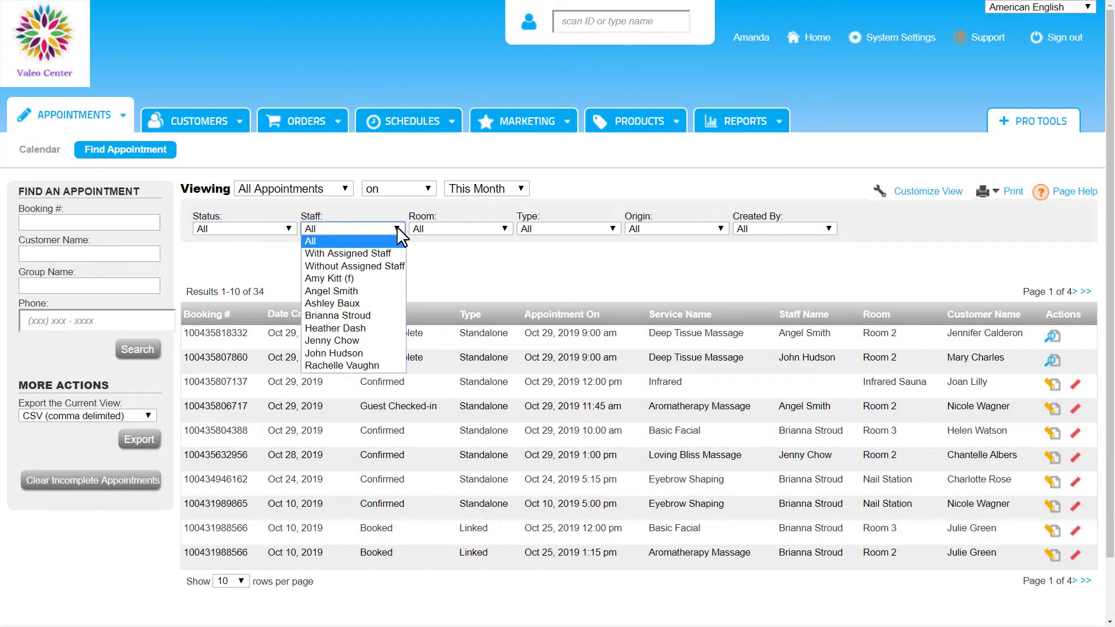
{"action": "left_click", "coordinate": [504, 229]}
{"action": "left_click", "coordinate": [506, 229]}
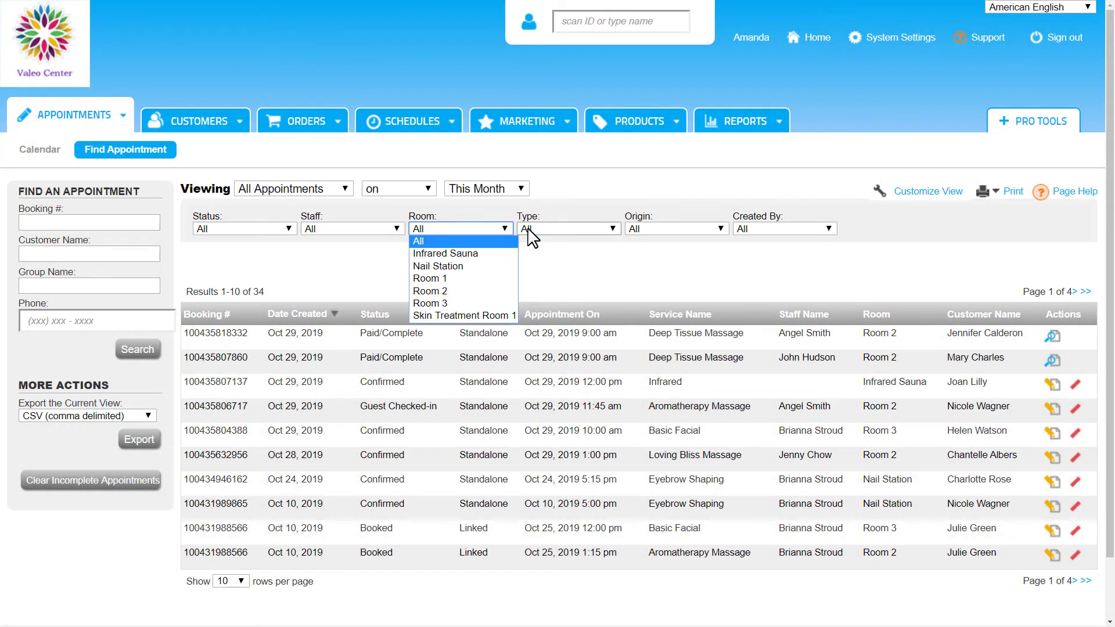
{"action": "left_click", "coordinate": [612, 228]}
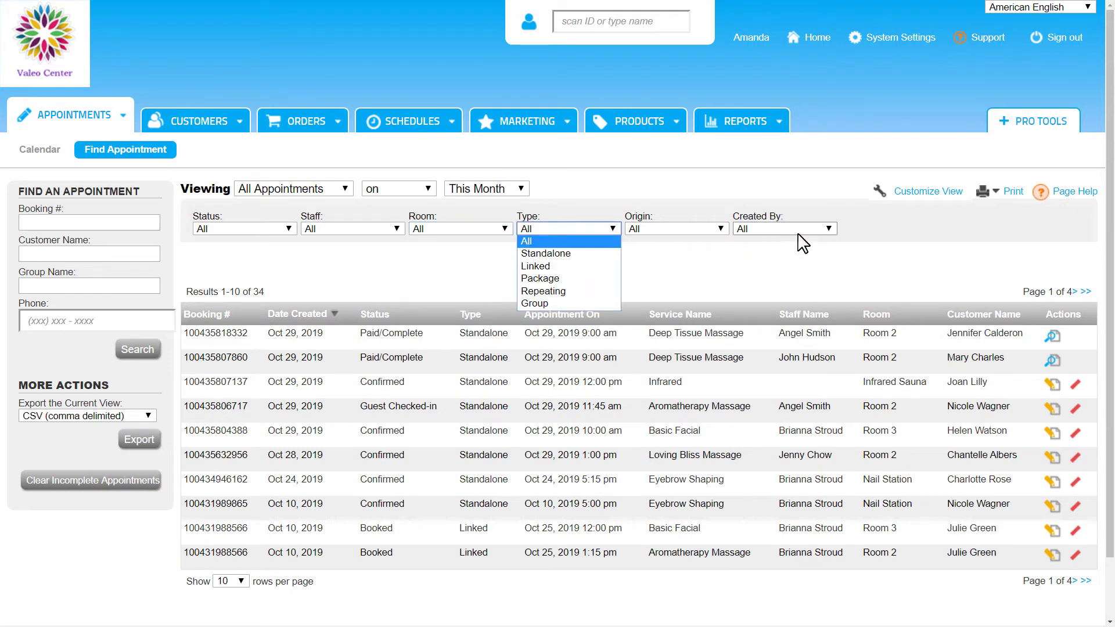
{"action": "left_click", "coordinate": [828, 229]}
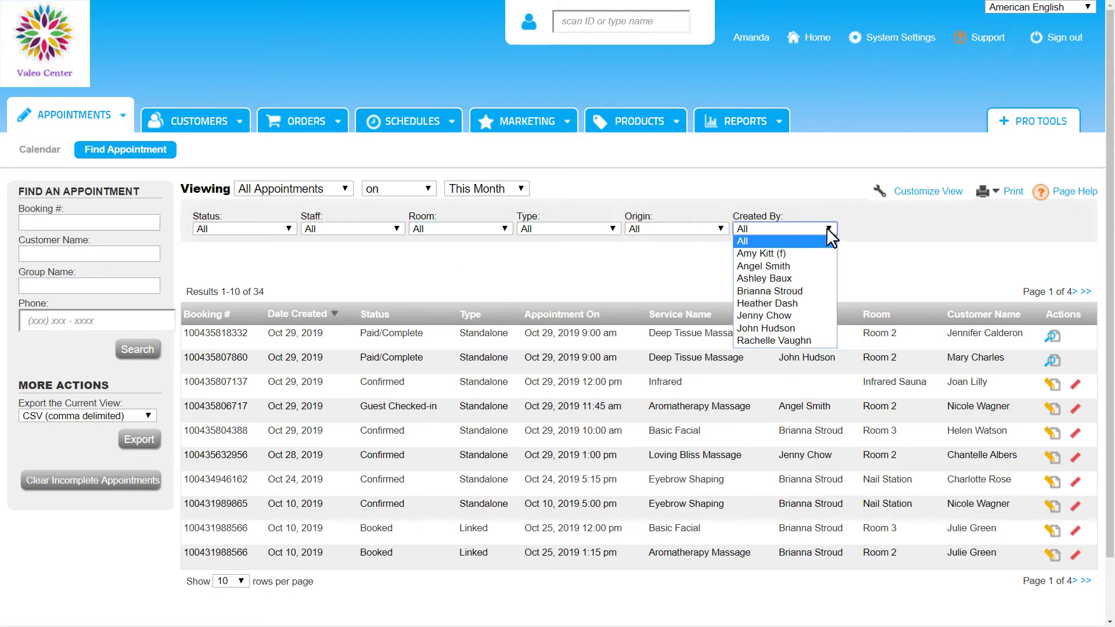
{"action": "left_click", "coordinate": [719, 229]}
{"action": "left_click", "coordinate": [725, 251]}
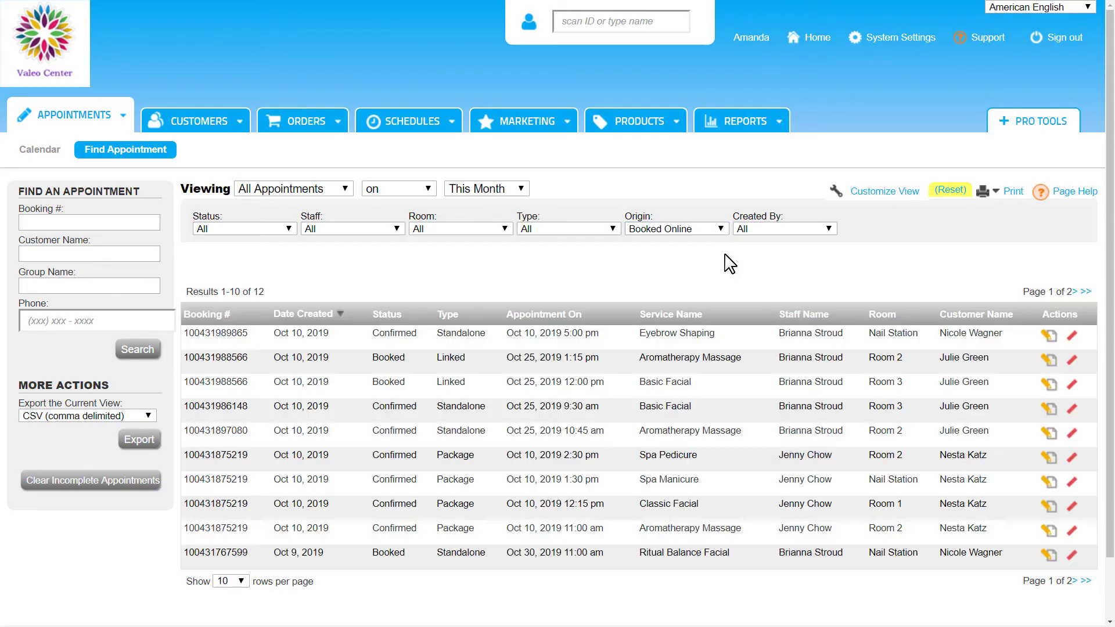